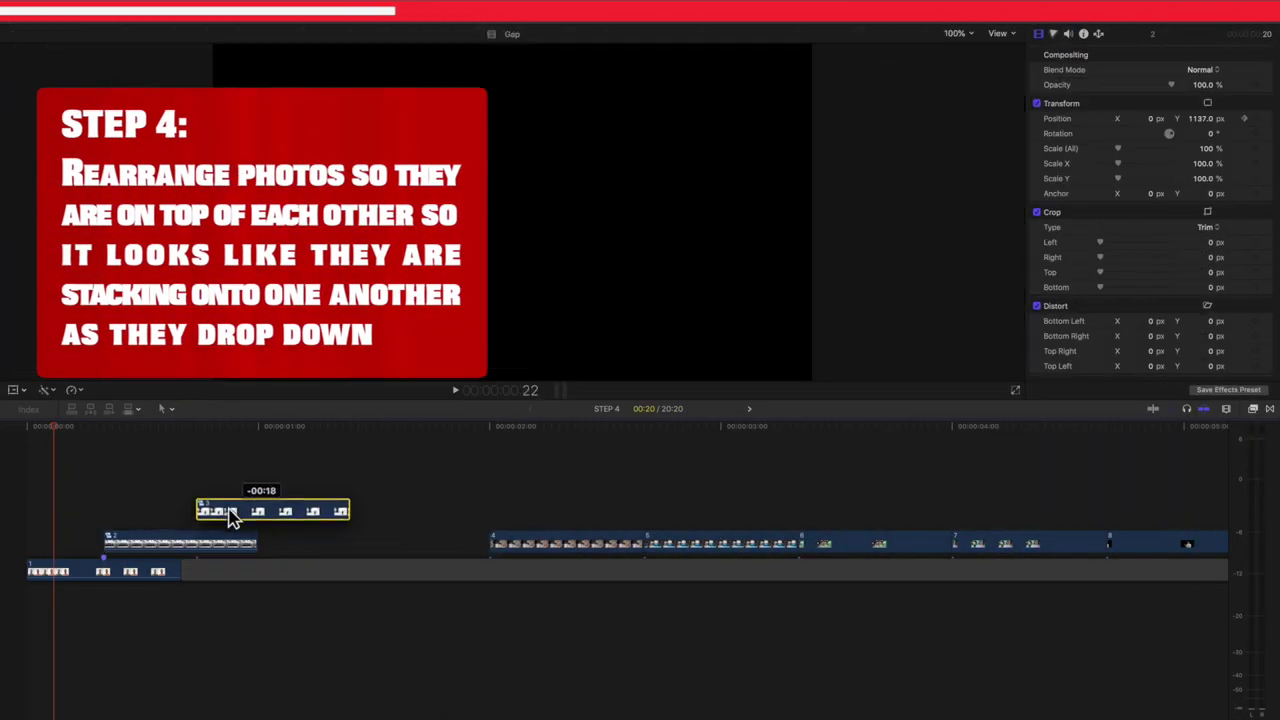
Step: Add the last photo onto the stack, then select all the duplicated photo clips
{"action": "left_click_drag", "start_coordinate": [523, 537], "coordinate": [294, 487]}
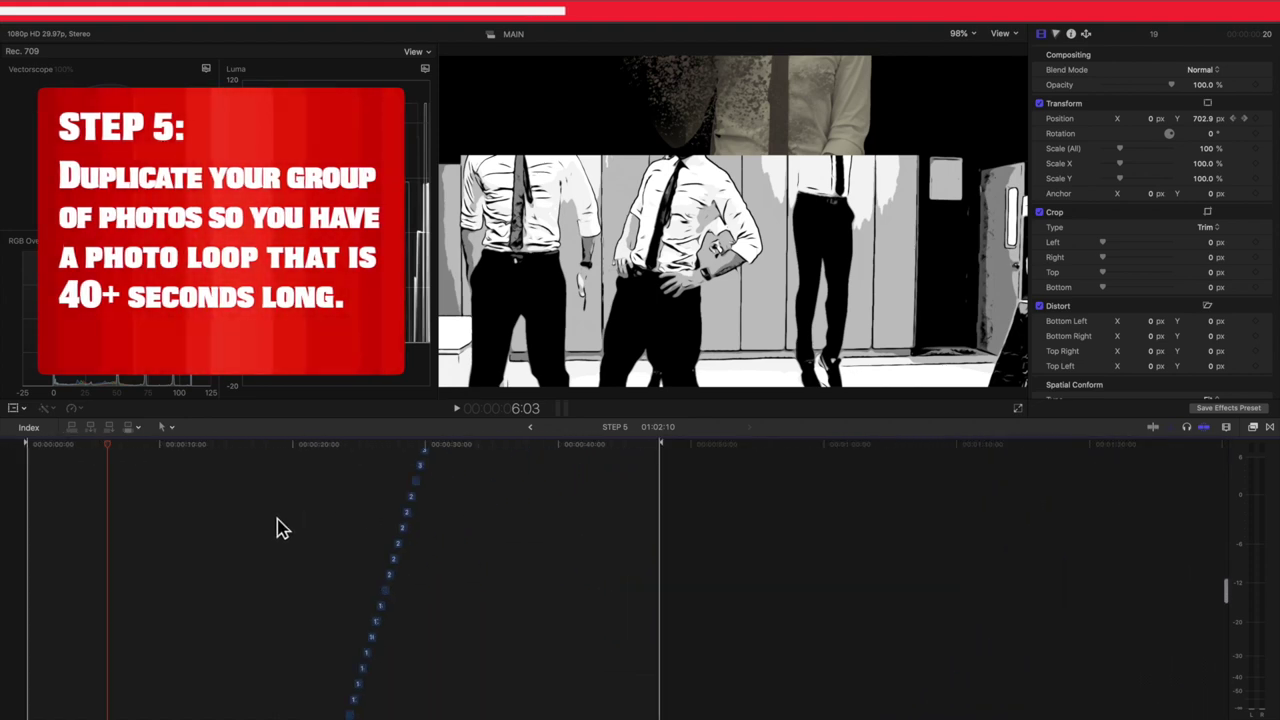
{"action": "key", "text": "super+a"}
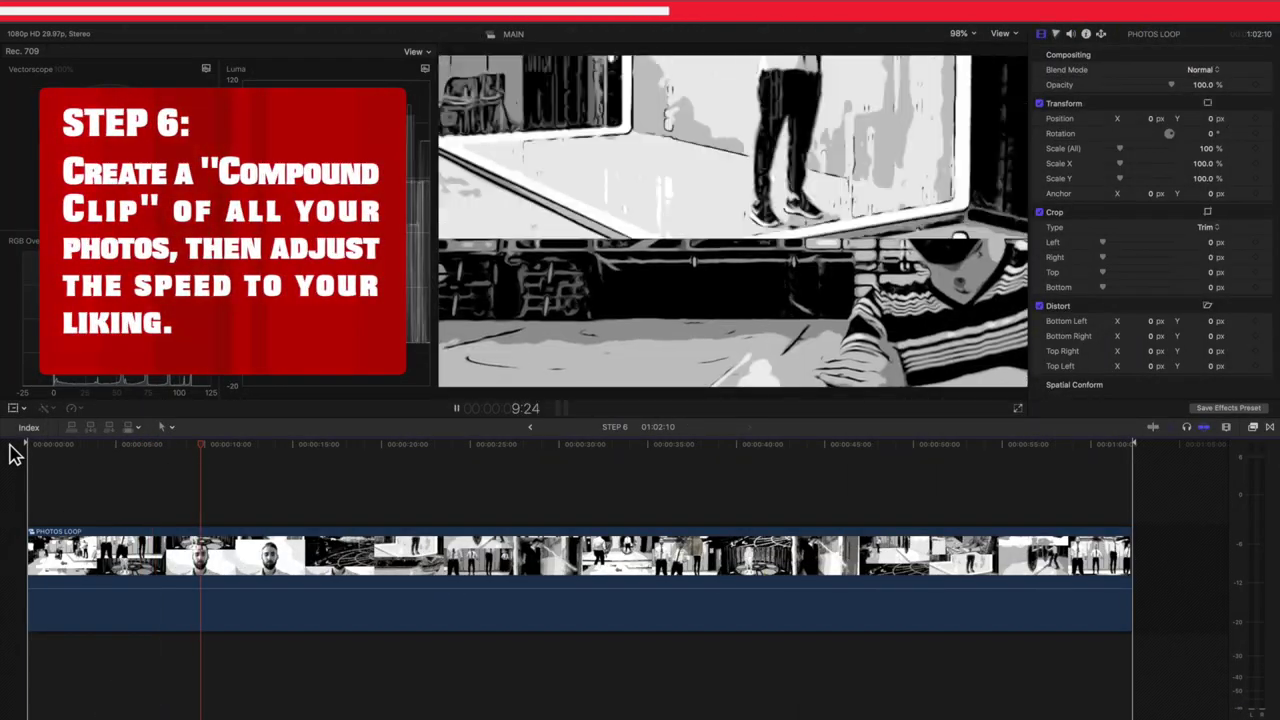
Step: Retime PHOTOS LOOP, dragging its speed handle left to shorten it to about 46 seconds
{"action": "key", "text": "space"}
{"action": "key", "text": "super+r"}
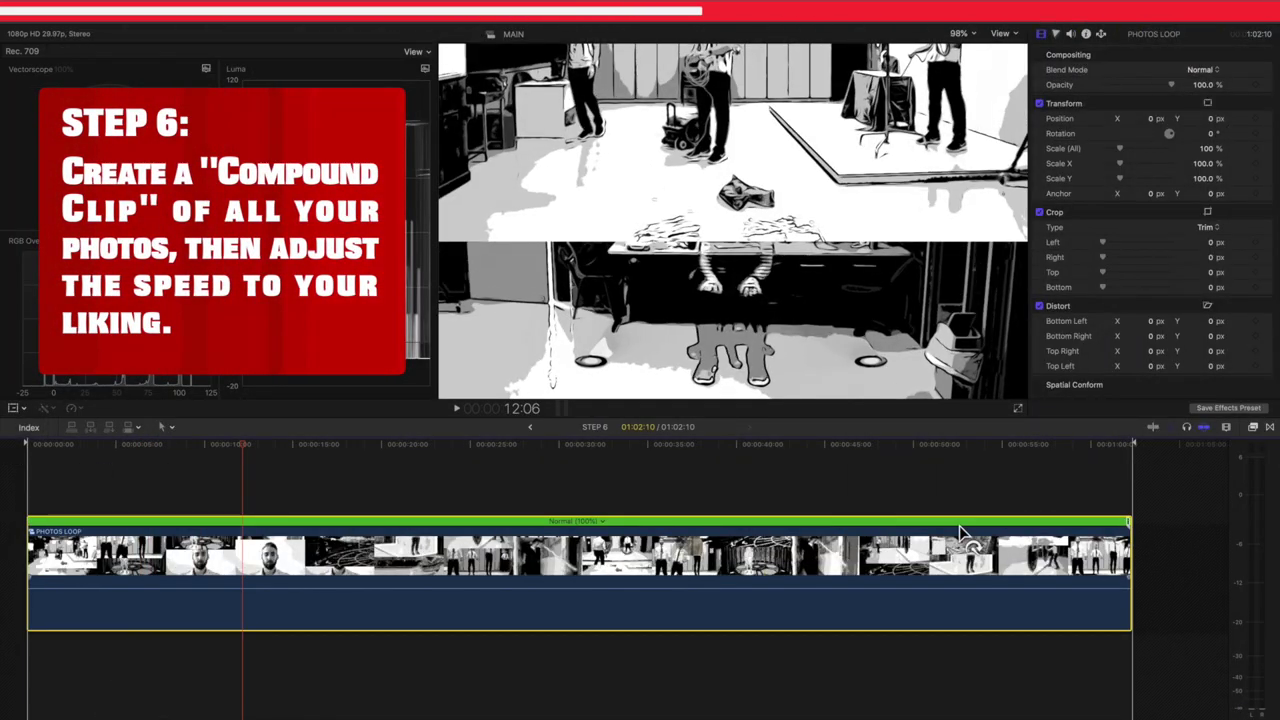
{"action": "left_click_drag", "start_coordinate": [1128, 520], "coordinate": [855, 520]}
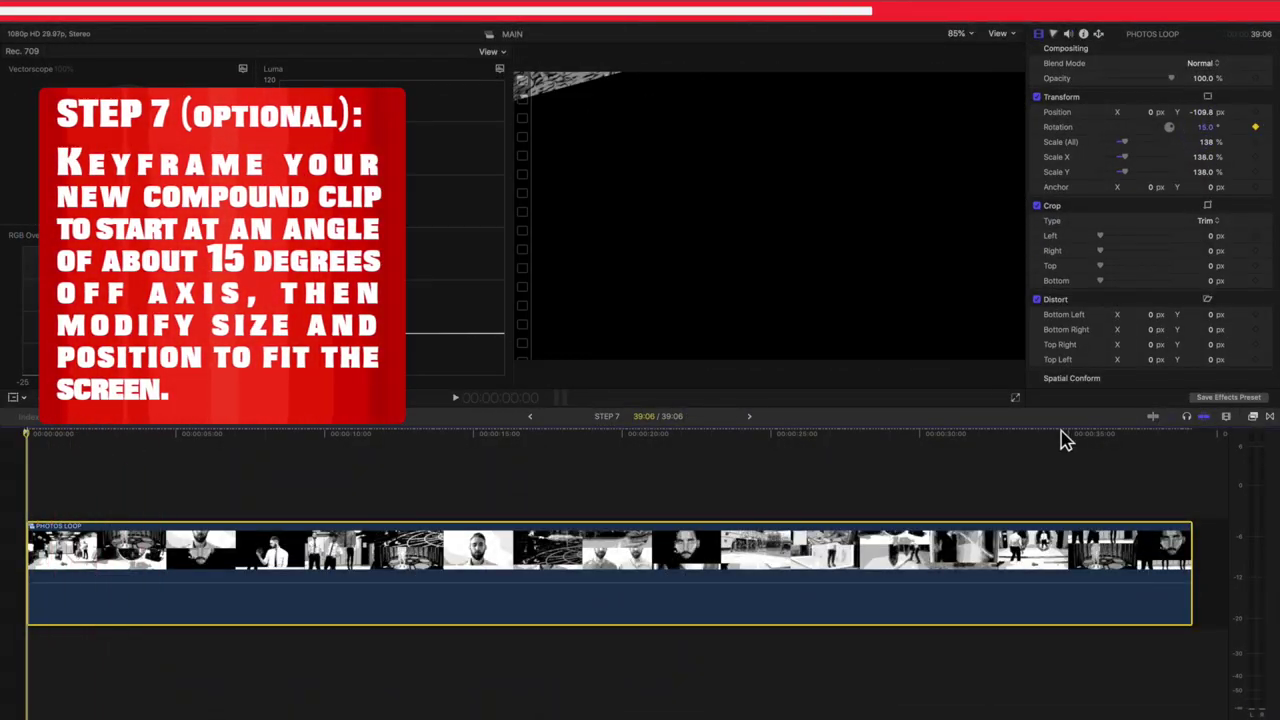
Step: Keyframe PHOTOS LOOP from 15° rotation and 138% scale at its start to 0° and 100% at the end
{"action": "left_click", "coordinate": [172, 435]}
{"action": "left_click", "coordinate": [42, 432]}
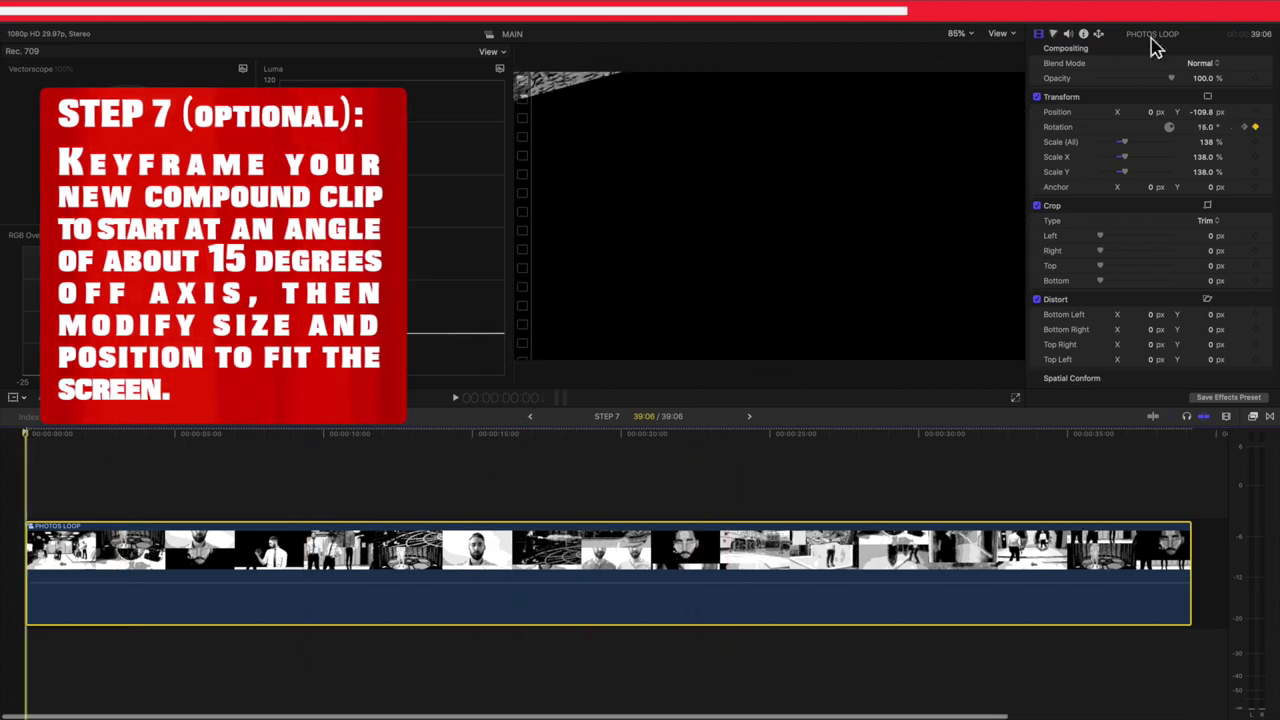
{"action": "type", "text": "138"}
{"action": "key", "text": "Return"}
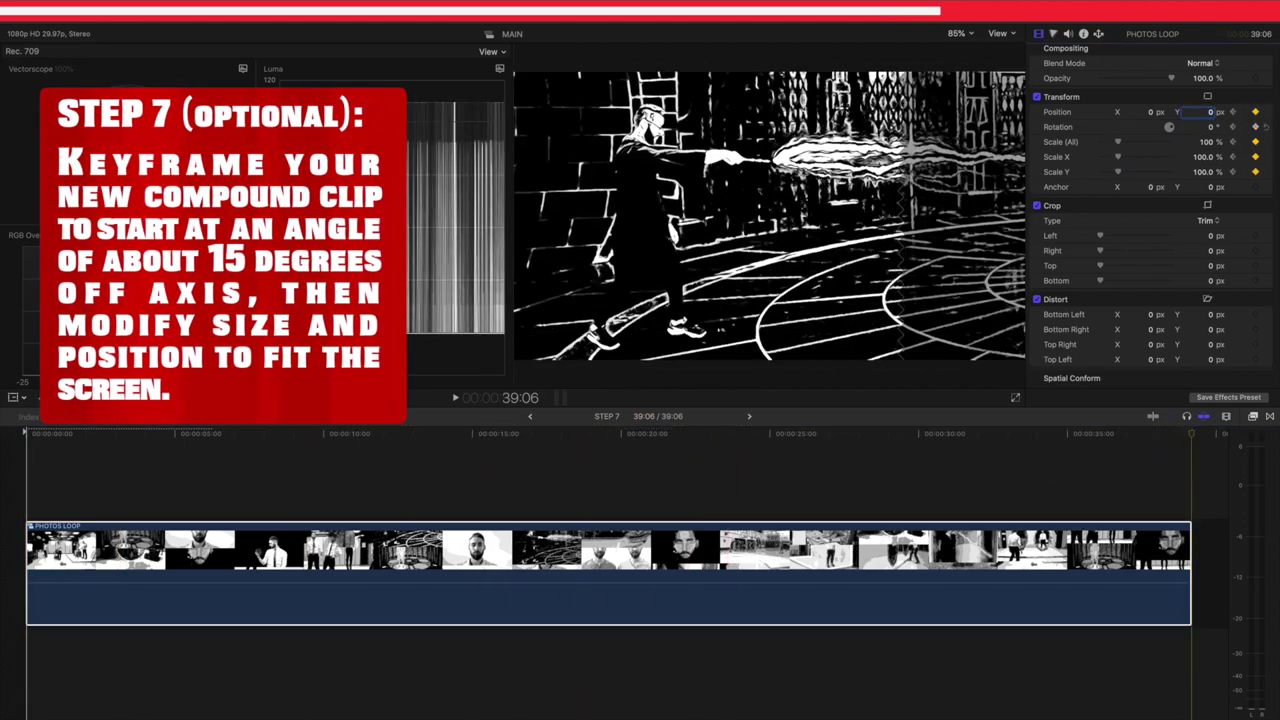
{"action": "left_click", "coordinate": [24, 436]}
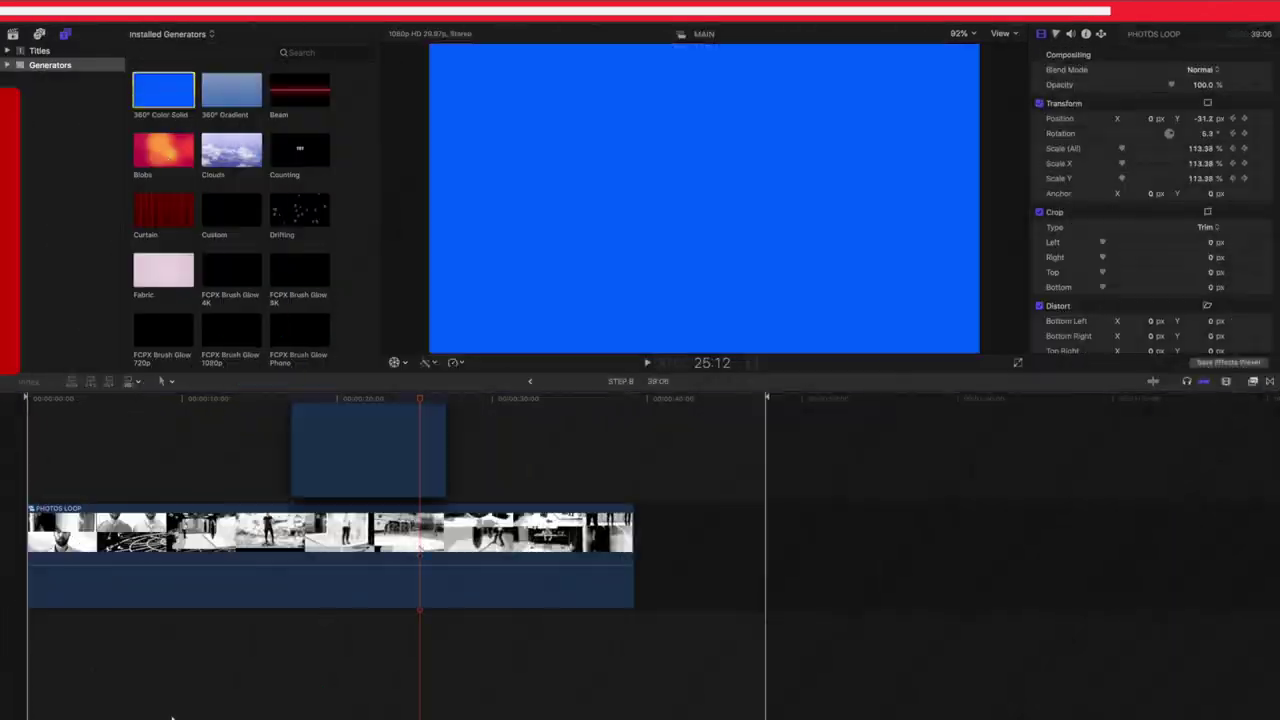
Step: Add a full-length 360° Color Solid beneath PHOTOS LOOP and set the loop's blend mode to Multiply
{"action": "left_click_drag", "start_coordinate": [305, 680], "coordinate": [100, 650]}
{"action": "left_click_drag", "start_coordinate": [183, 651], "coordinate": [630, 651]}
{"action": "left_click", "coordinate": [388, 543]}
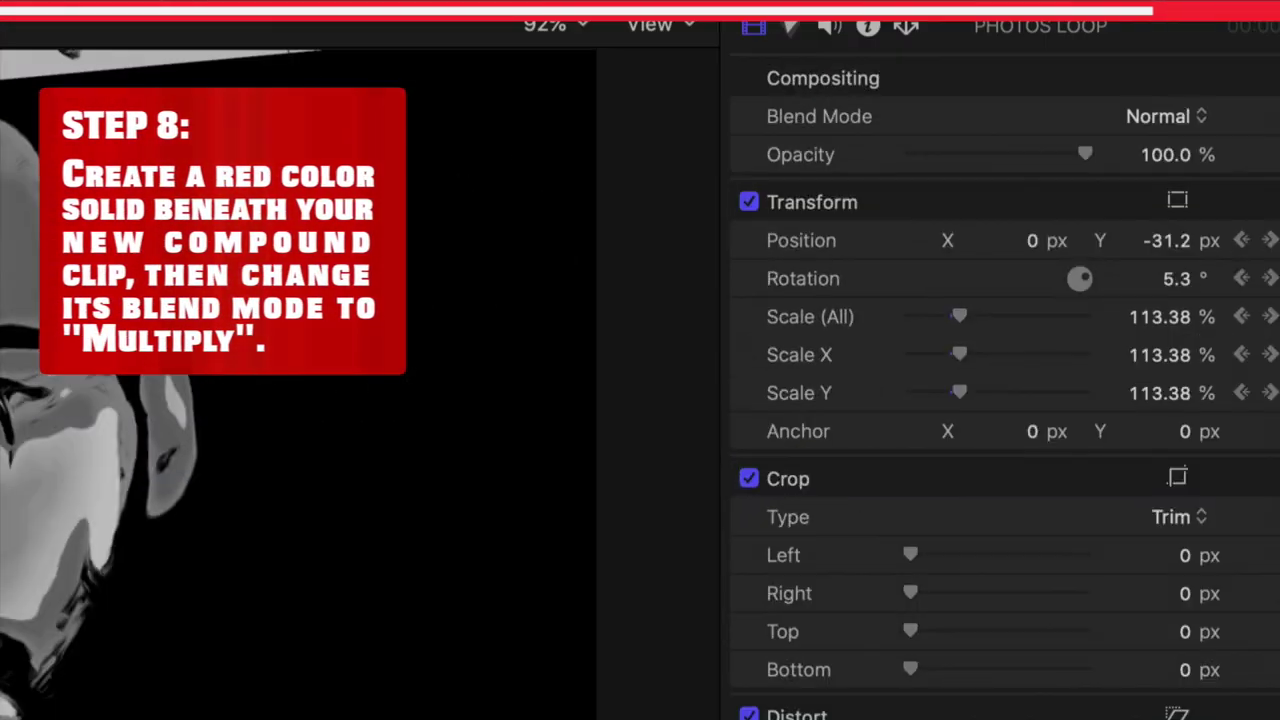
{"action": "left_click", "coordinate": [1200, 69]}
{"action": "left_click", "coordinate": [1180, 240]}
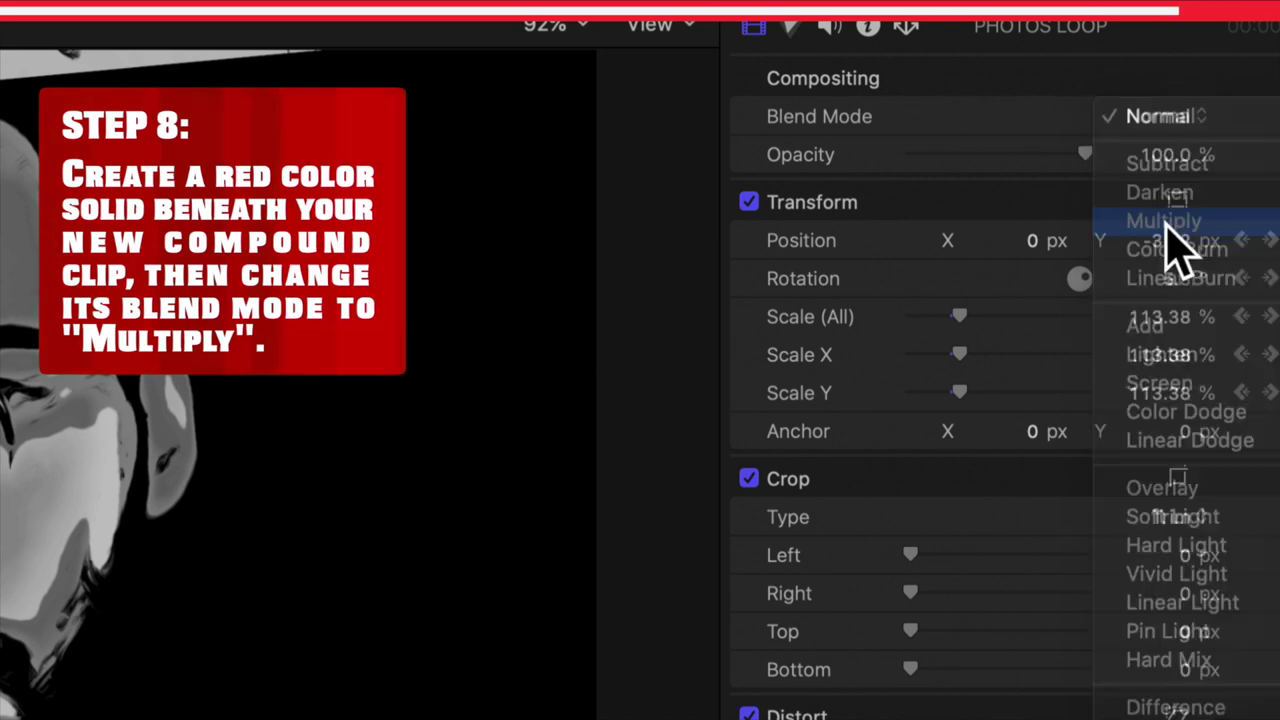
Step: Make the color solid red, then select both the loop and the solid
{"action": "left_click", "coordinate": [430, 650]}
{"action": "left_click", "coordinate": [1200, 69]}
{"action": "left_click", "coordinate": [973, 290]}
{"action": "left_click_drag", "start_coordinate": [977, 313], "coordinate": [971, 353]}
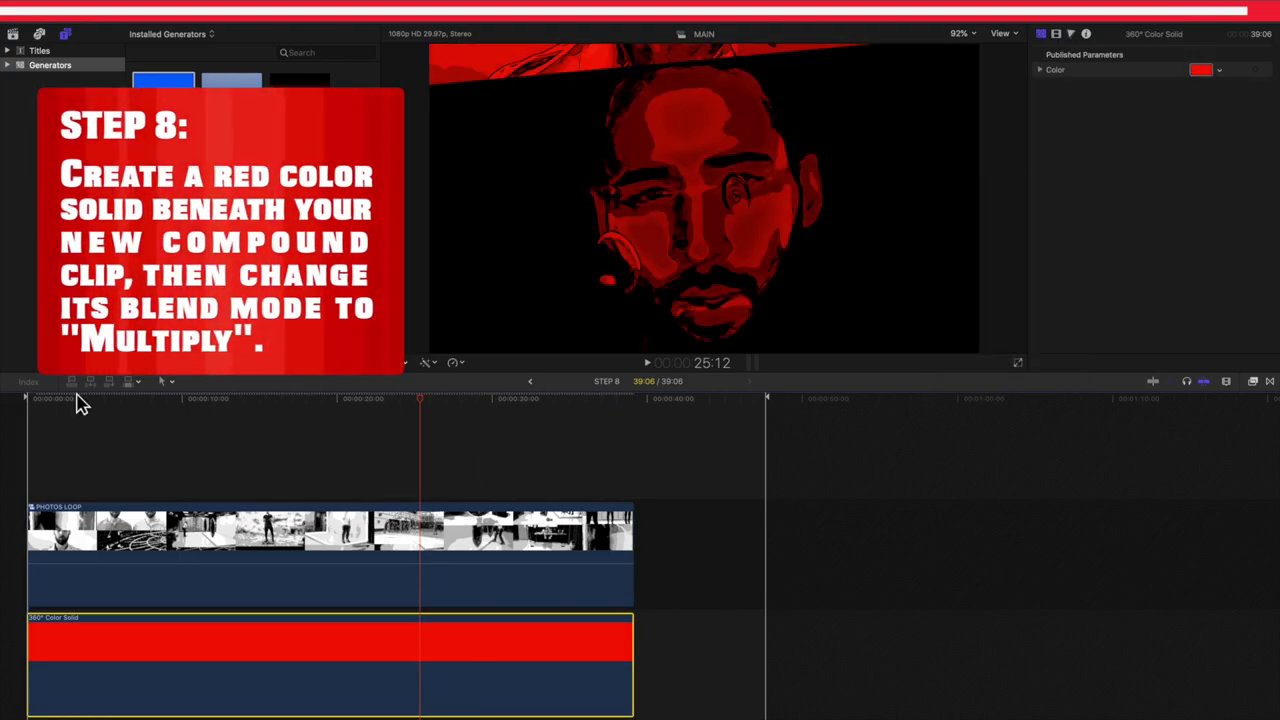
{"action": "key", "text": "super+a"}
{"action": "left_click_drag", "start_coordinate": [43, 406], "coordinate": [203, 415]}
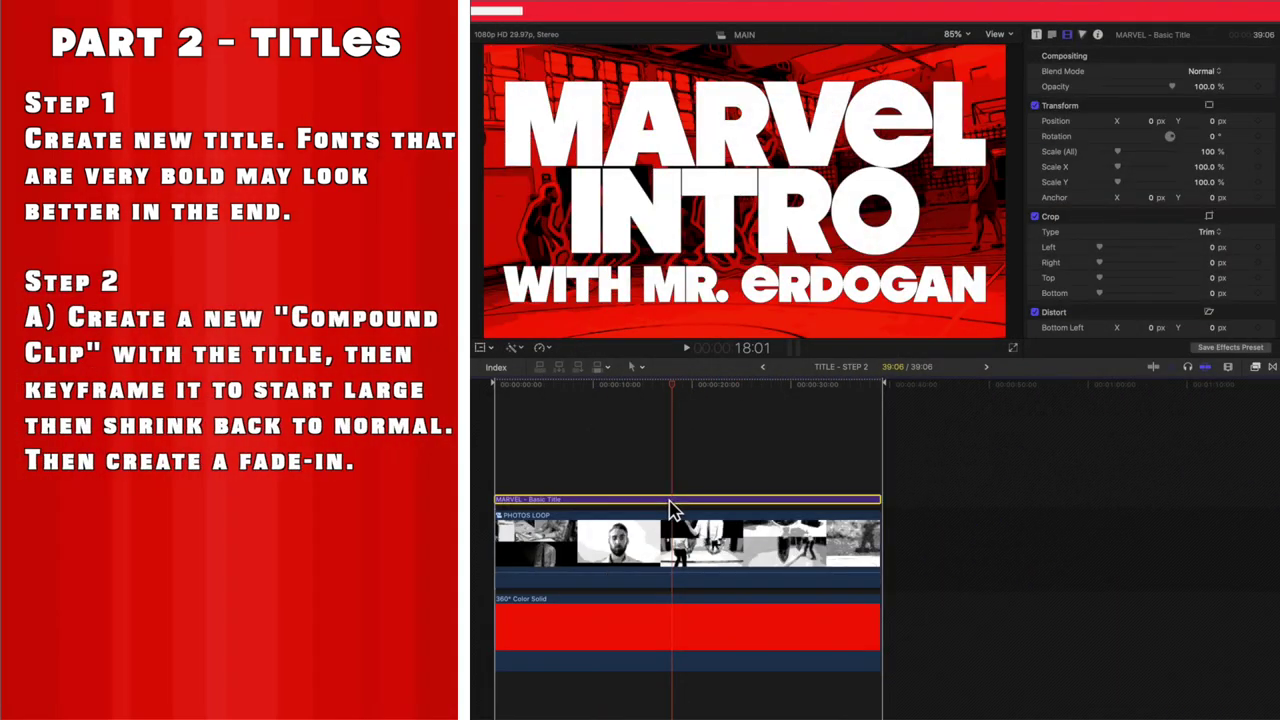
Step: Nest the title clip into a compound clip named 'title'
{"action": "right_click", "coordinate": [672, 508]}
{"action": "left_click", "coordinate": [705, 503]}
{"action": "type", "text": "title"}
{"action": "key", "text": "Return"}
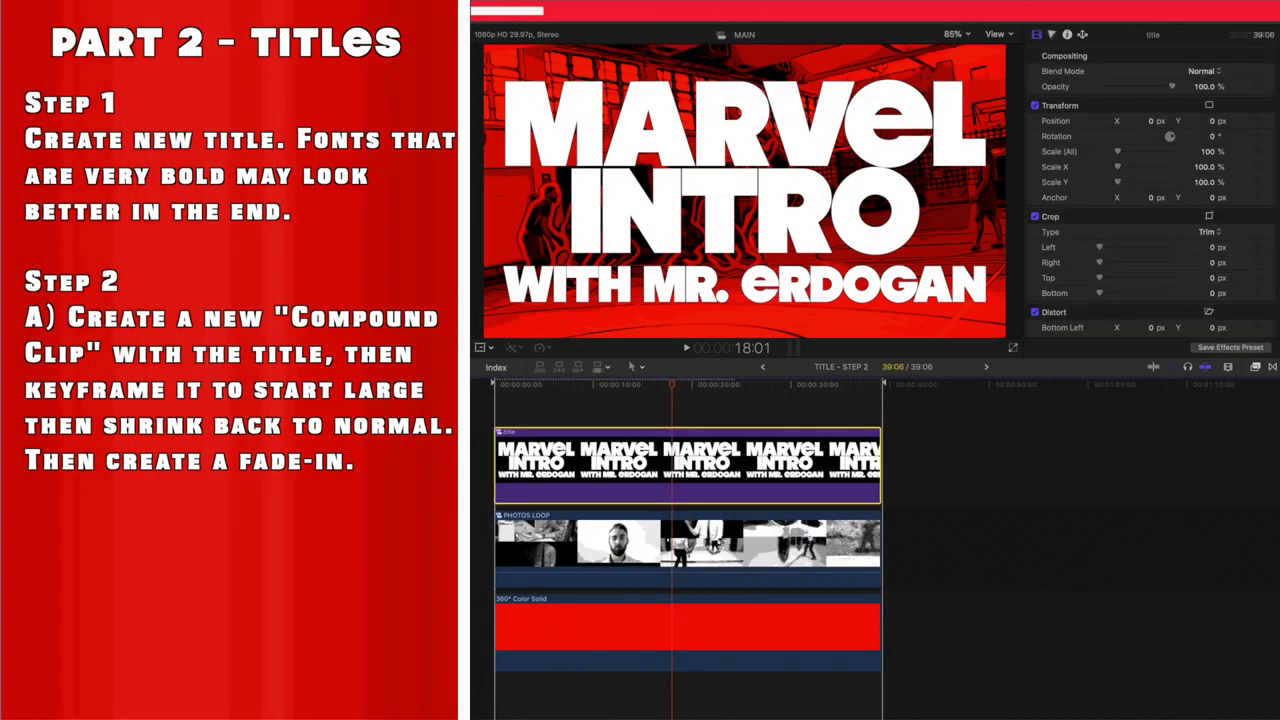
Step: Keyframe the title's scale from 1333% at its start down to 100% at 28:07
{"action": "left_click", "coordinate": [772, 388]}
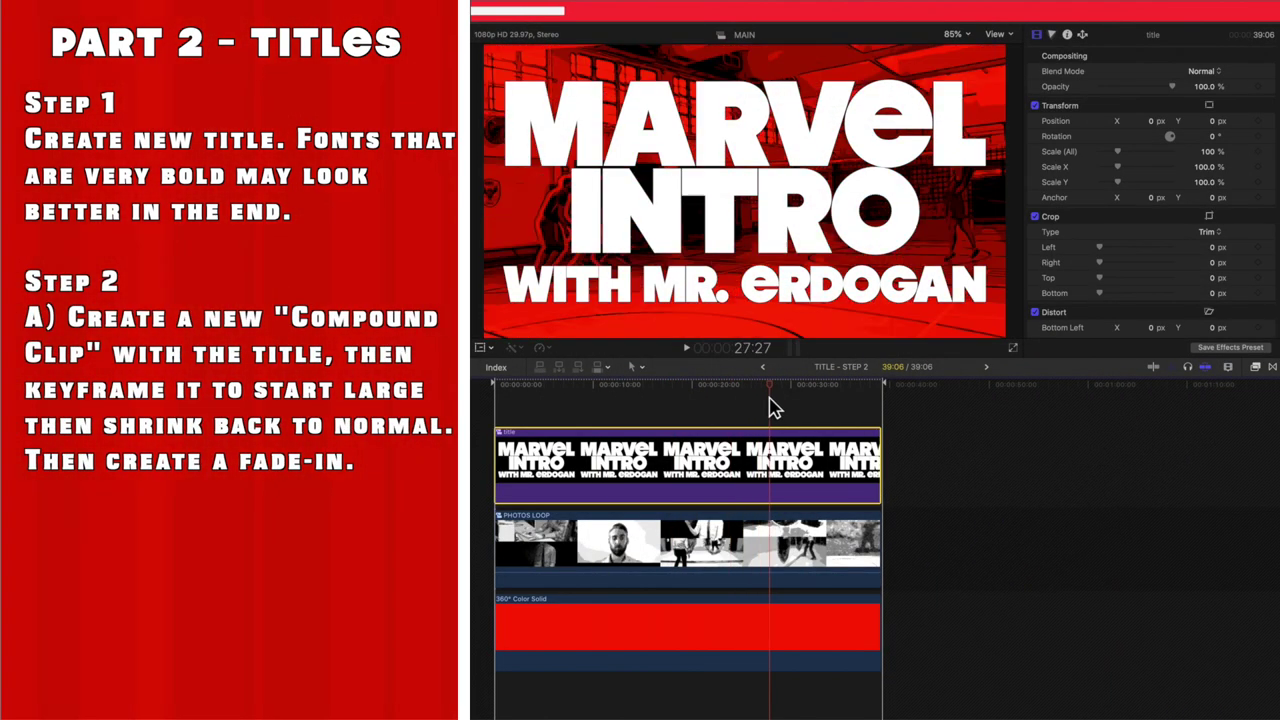
{"action": "left_click", "coordinate": [1259, 151]}
{"action": "left_click", "coordinate": [489, 388]}
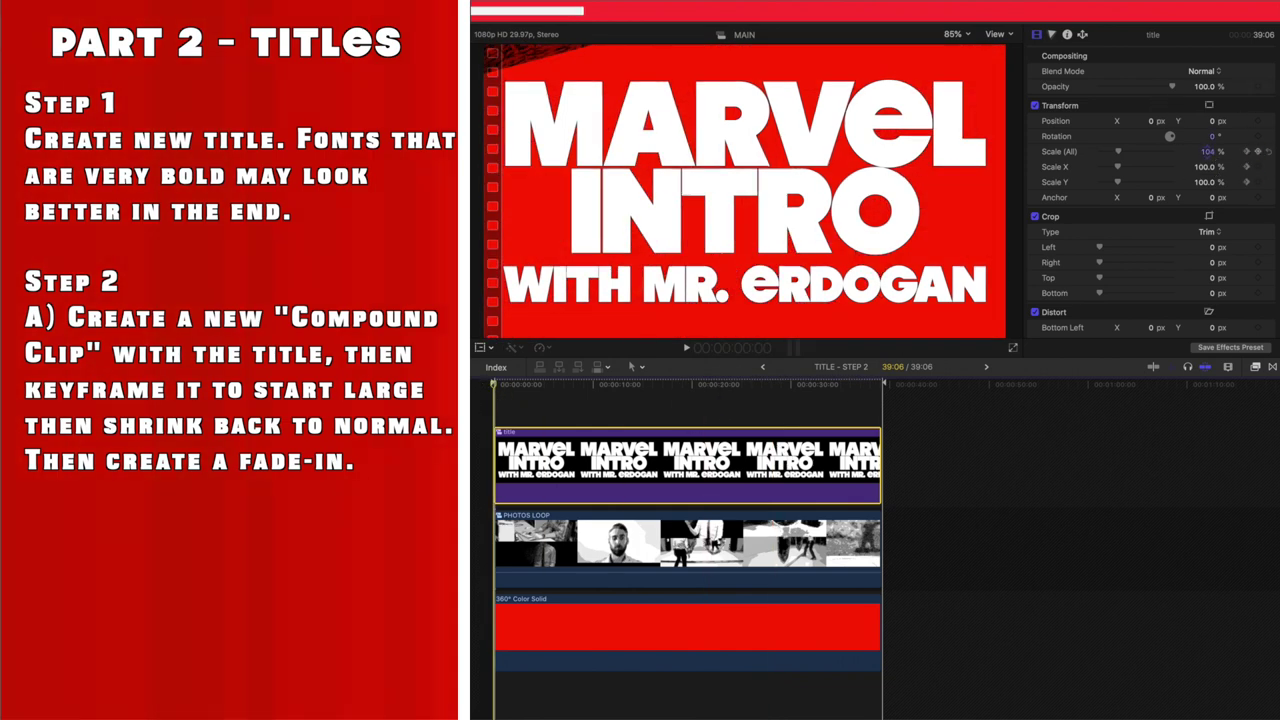
{"action": "left_click_drag", "start_coordinate": [1208, 151], "coordinate": [1240, 151]}
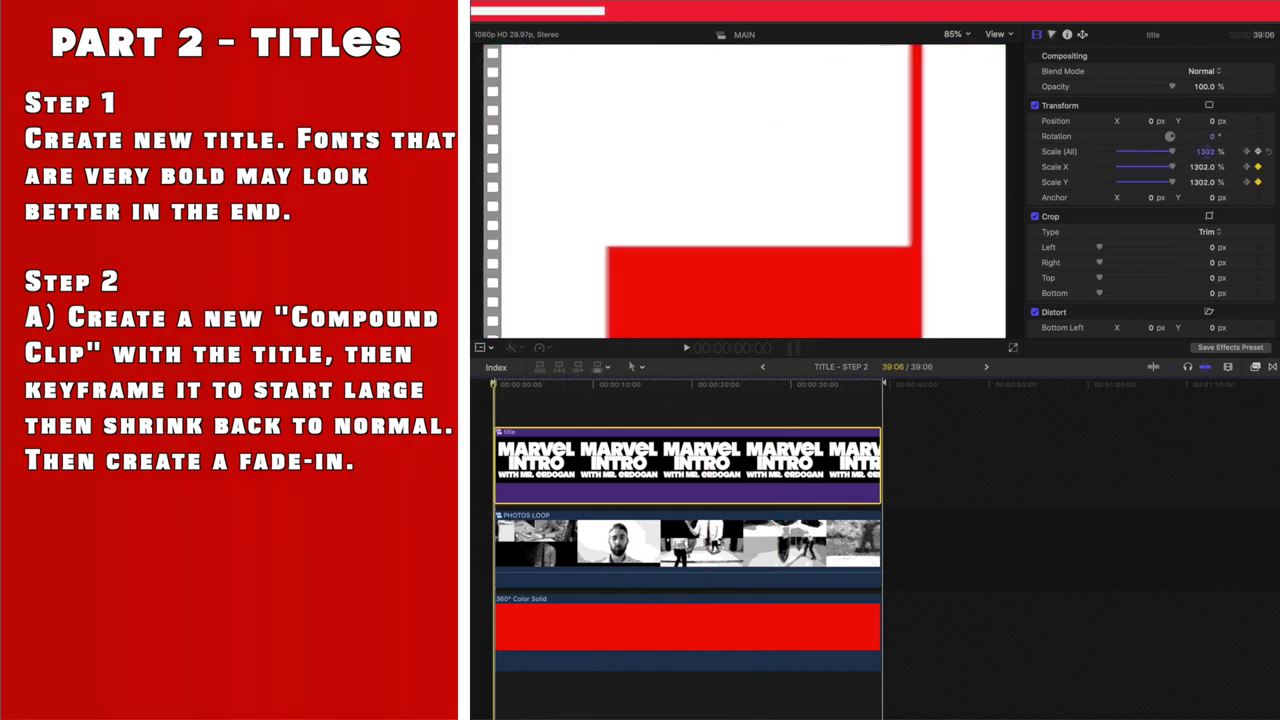
{"action": "left_click_drag", "start_coordinate": [1206, 151], "coordinate": [1210, 151]}
Step: Fade the title in from 0% opacity
{"action": "scroll", "coordinate": [1210, 157], "scroll_direction": "down", "scroll_amount": 1}
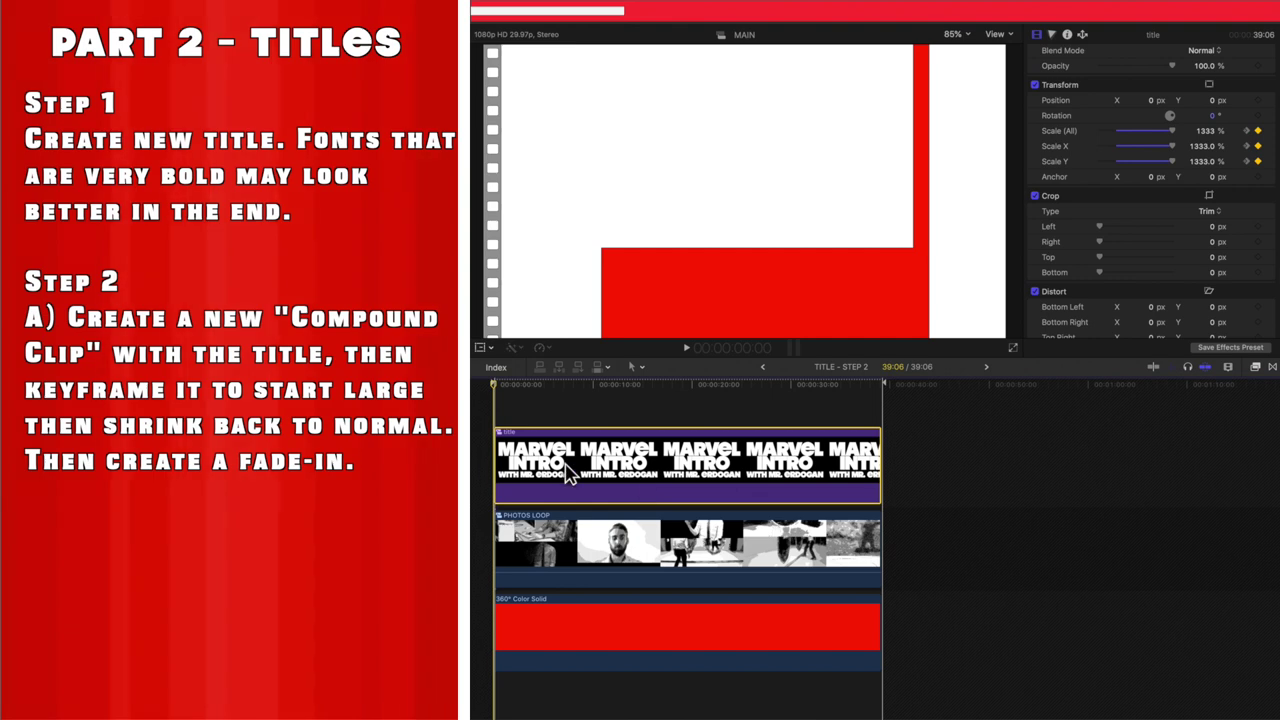
{"action": "key", "text": "ctrl+v"}
{"action": "left_click_drag", "start_coordinate": [498, 416], "coordinate": [575, 418]}
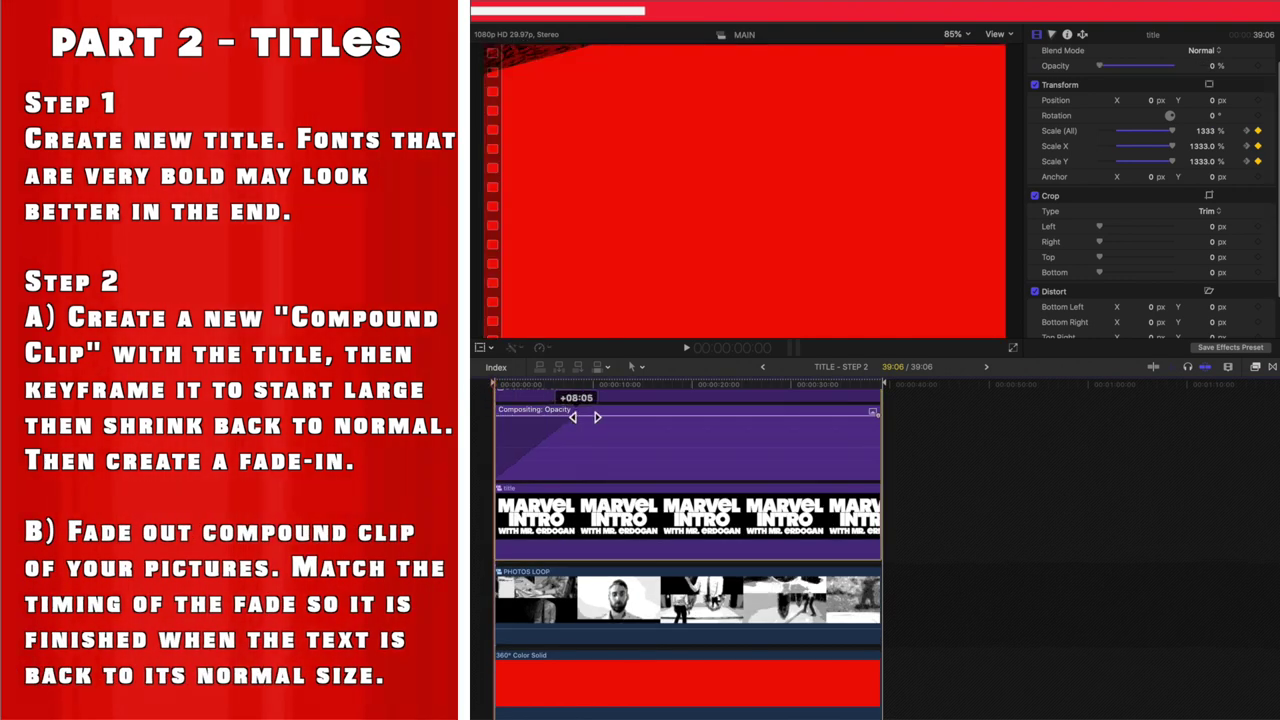
Step: Trim PHOTOS LOOP to end at 28:07 and check its opacity animation
{"action": "left_click", "coordinate": [766, 385]}
{"action": "left_click", "coordinate": [718, 643]}
{"action": "key", "text": "alt+]"}
{"action": "key", "text": "ctrl+v"}
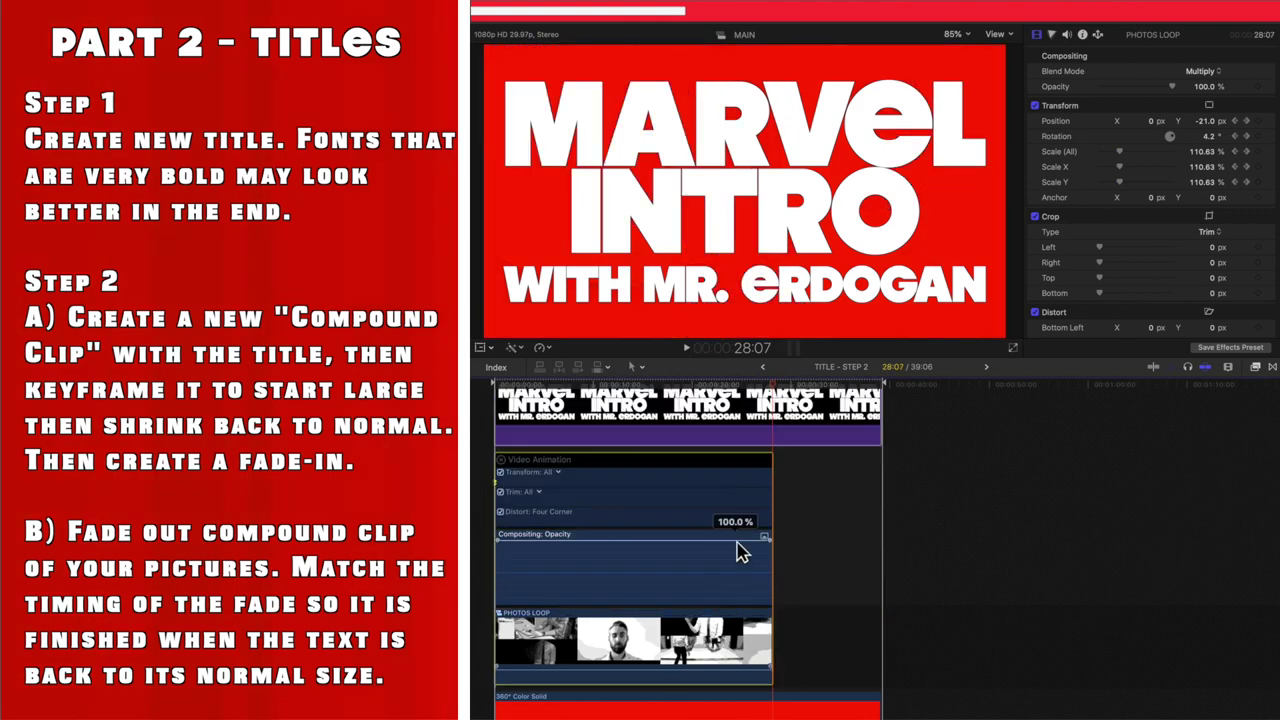
{"action": "left_click", "coordinate": [560, 420]}
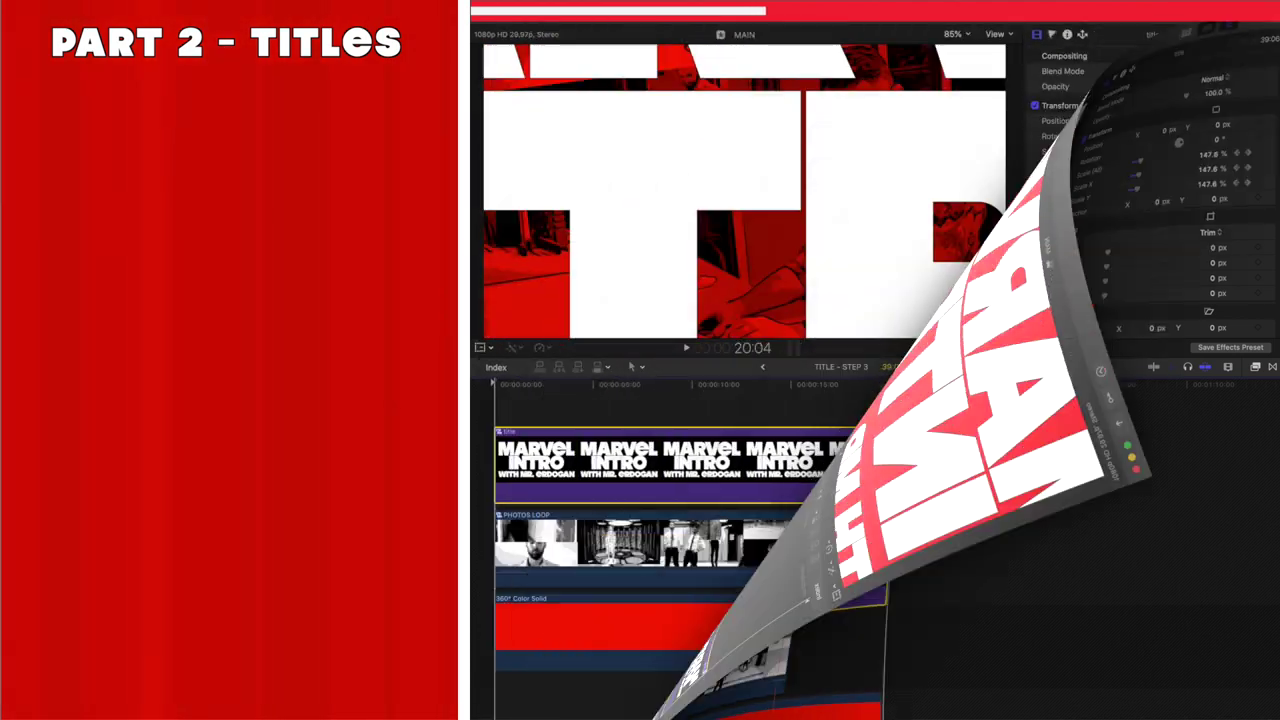
Step: Set the title to Stencil Alpha, then duplicate PHOTOS LOOP below and the title above
{"action": "left_click", "coordinate": [1203, 71]}
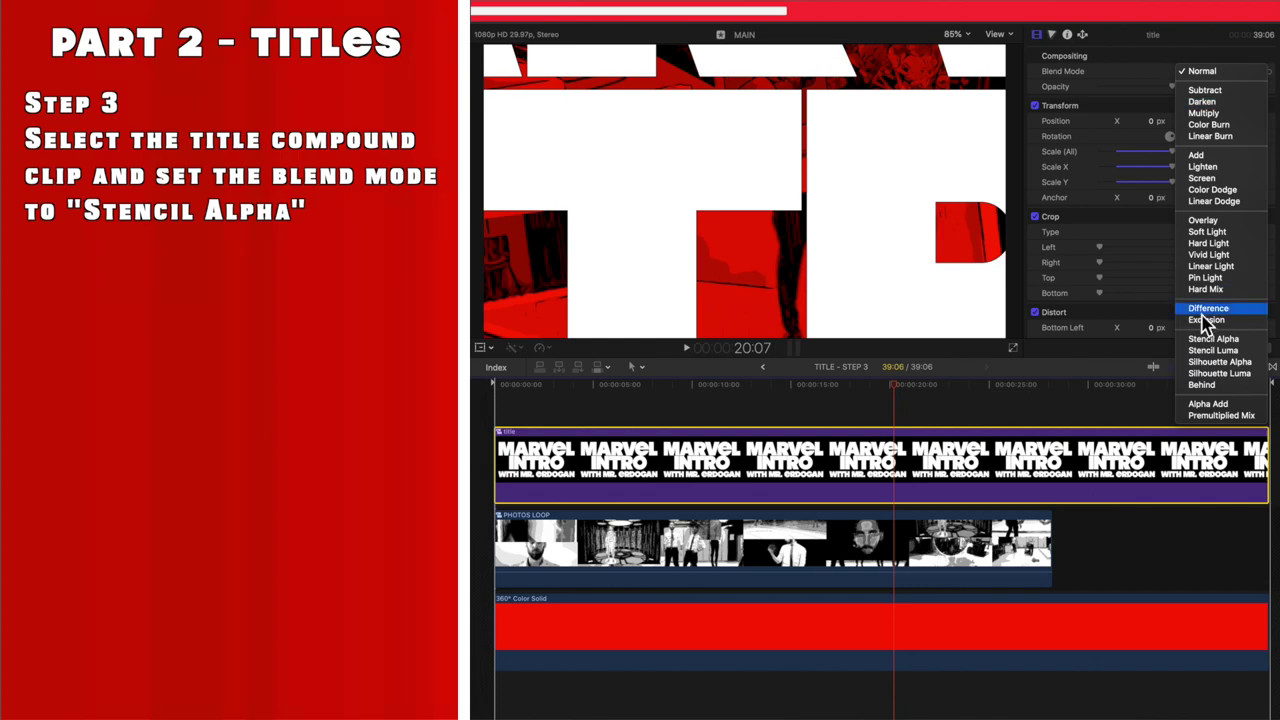
{"action": "left_click", "coordinate": [1222, 341]}
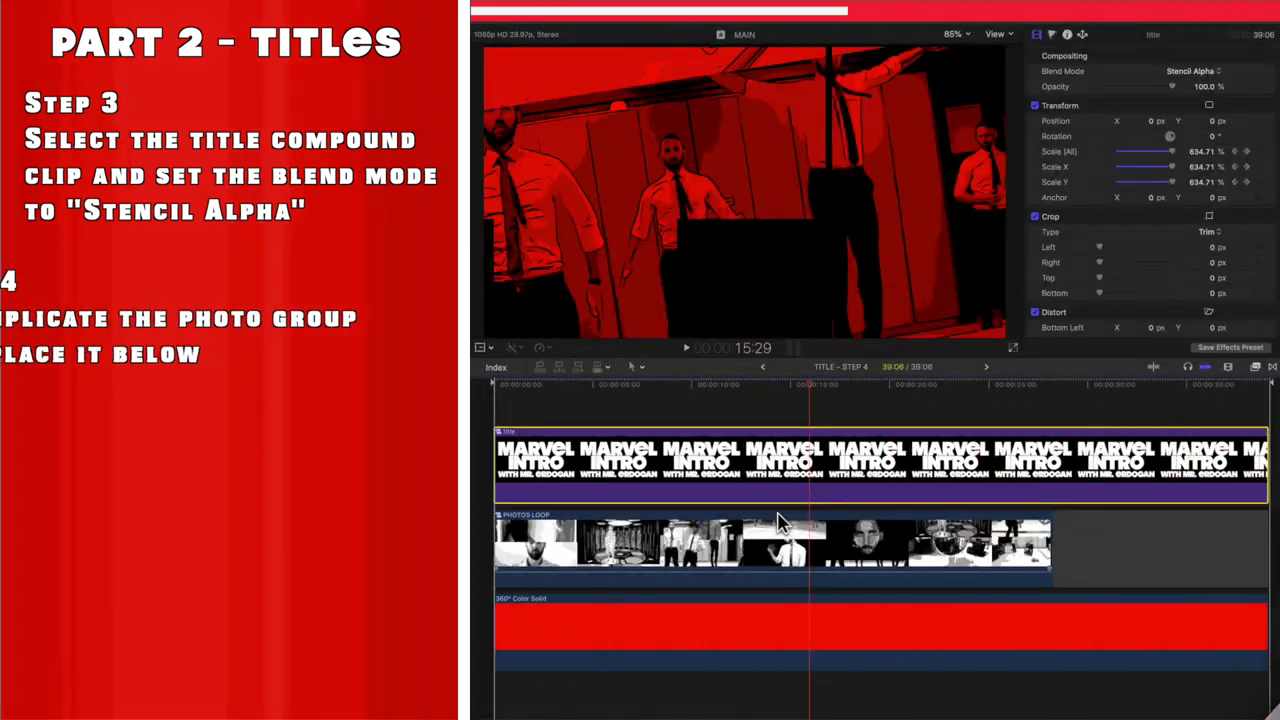
{"action": "left_click_drag", "start_coordinate": [748, 540], "coordinate": [748, 622]}
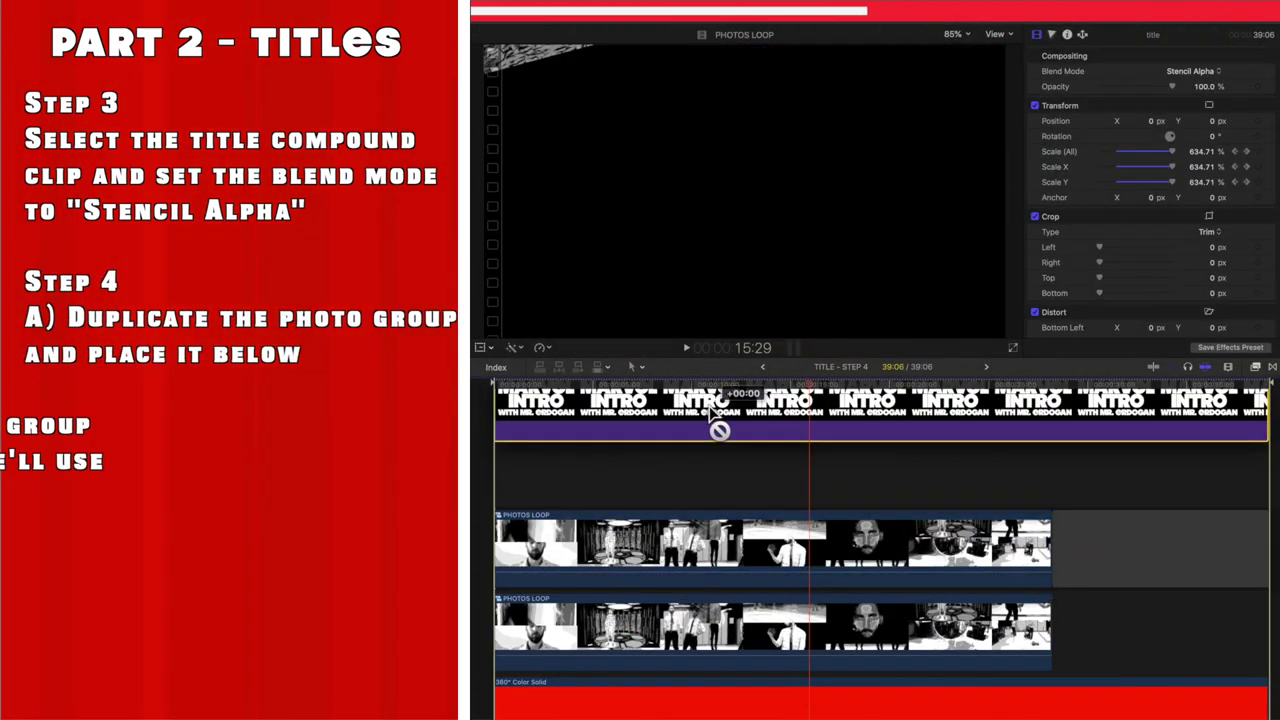
{"action": "left_click_drag", "start_coordinate": [748, 460], "coordinate": [729, 420]}
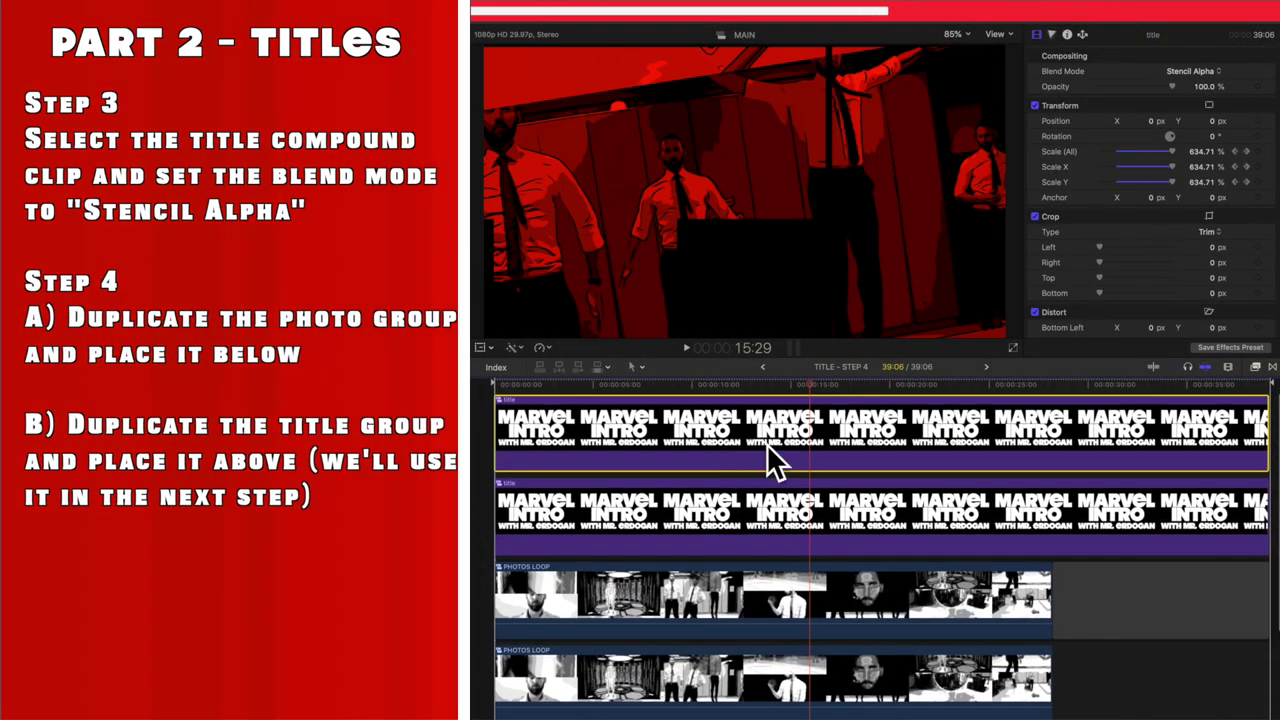
Step: Nest the upper photo loop and lower title into a compound clip named 'new group'
{"action": "right_click", "coordinate": [748, 437]}
{"action": "key", "text": "Escape"}
{"action": "scroll", "coordinate": [777, 477], "scroll_direction": "down", "scroll_amount": 3}
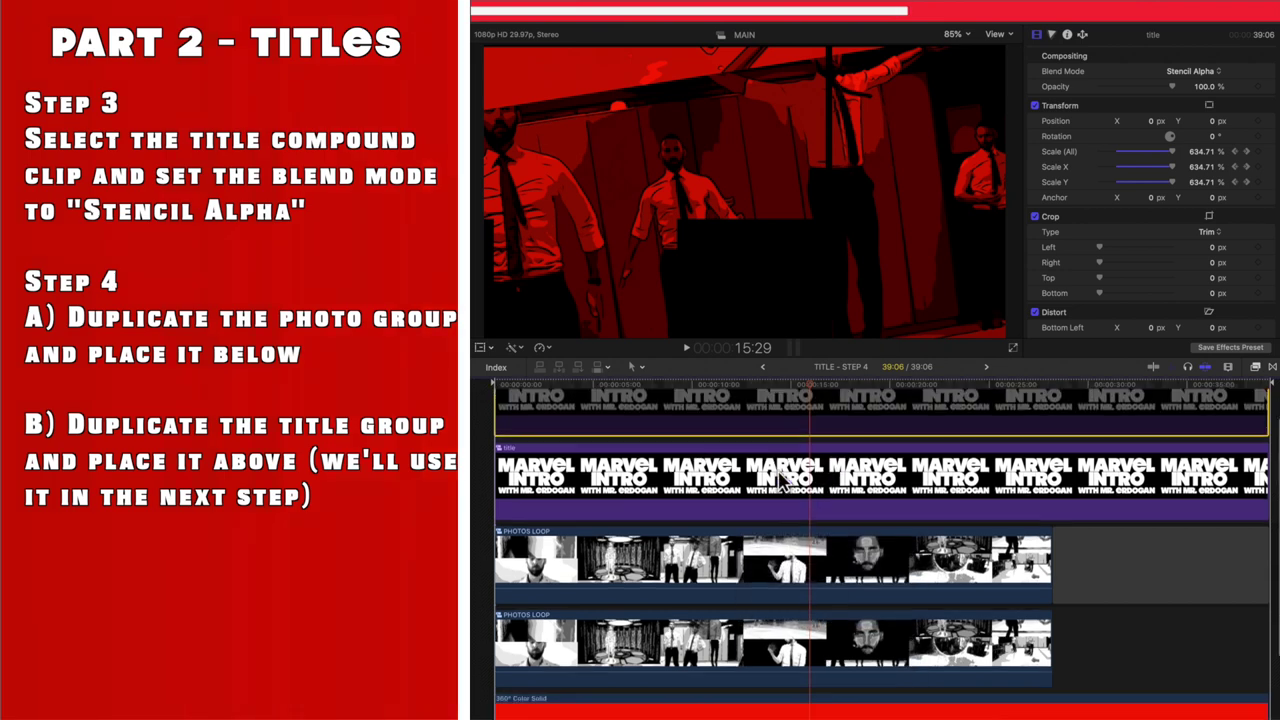
{"action": "left_click", "coordinate": [812, 465], "text": "super"}
{"action": "right_click", "coordinate": [800, 462]}
{"action": "left_click", "coordinate": [844, 462]}
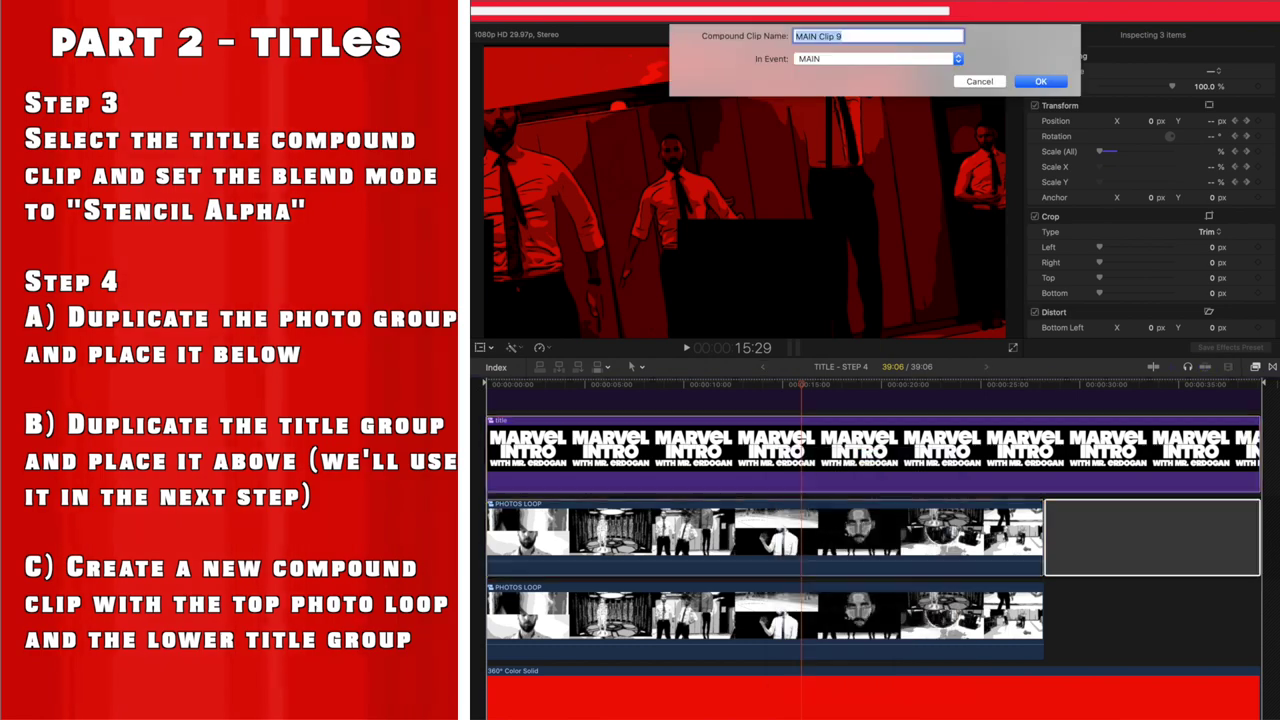
{"action": "type", "text": "new group"}
{"action": "key", "text": "Return"}
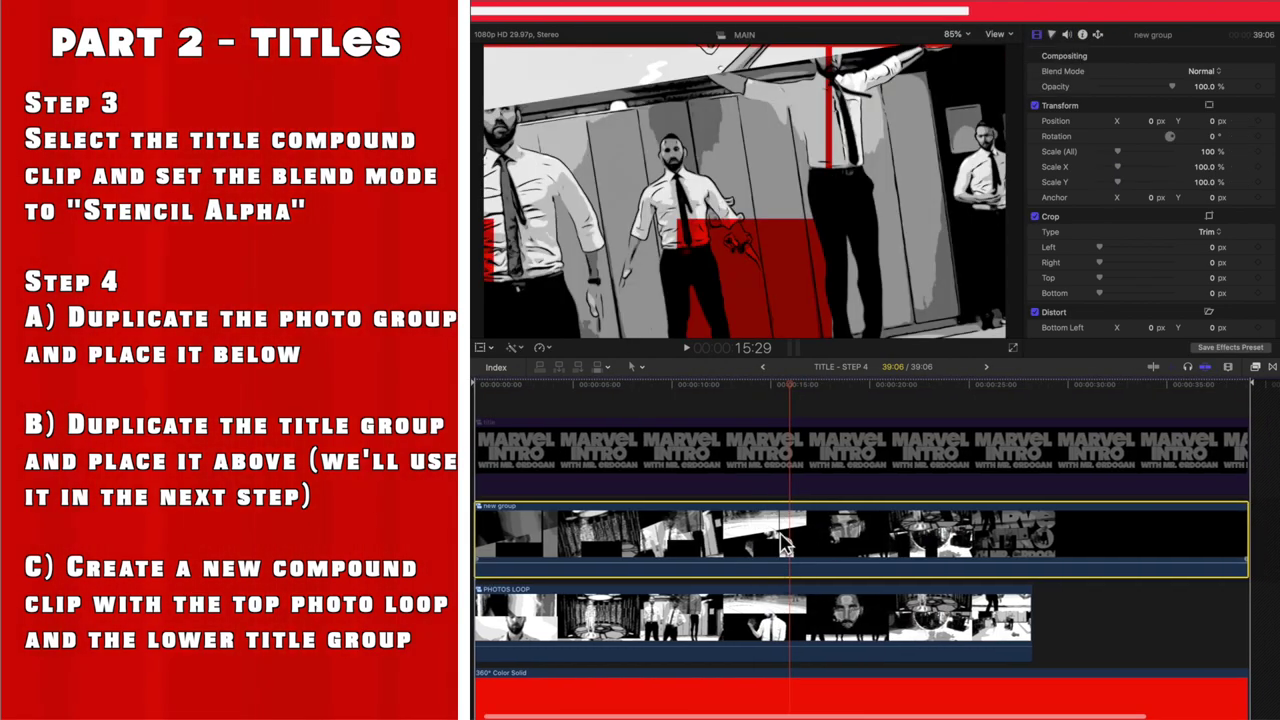
{"action": "mouse_move", "coordinate": [790, 386]}
{"action": "left_mouse_down"}
{"action": "mouse_move", "coordinate": [937, 392]}
{"action": "mouse_move", "coordinate": [857, 390]}
{"action": "left_mouse_up"}
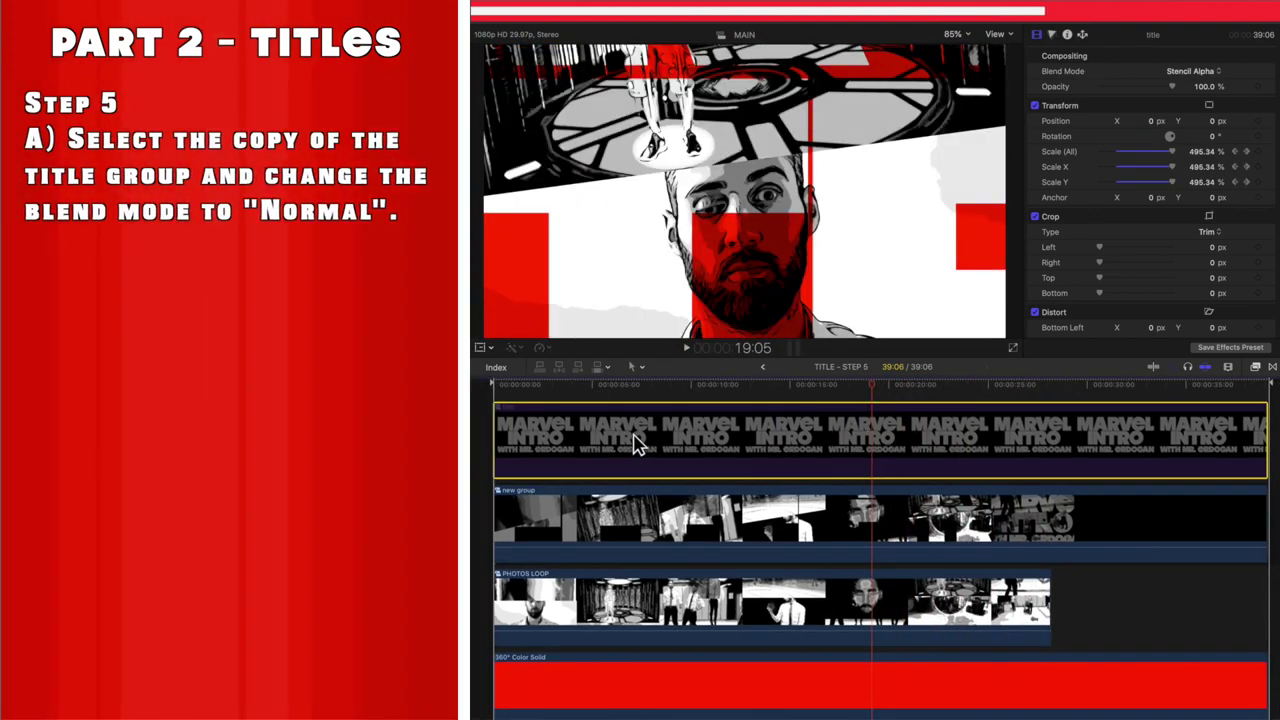
Step: Enable the top title copy and set its blend mode to Normal
{"action": "right_click", "coordinate": [871, 440]}
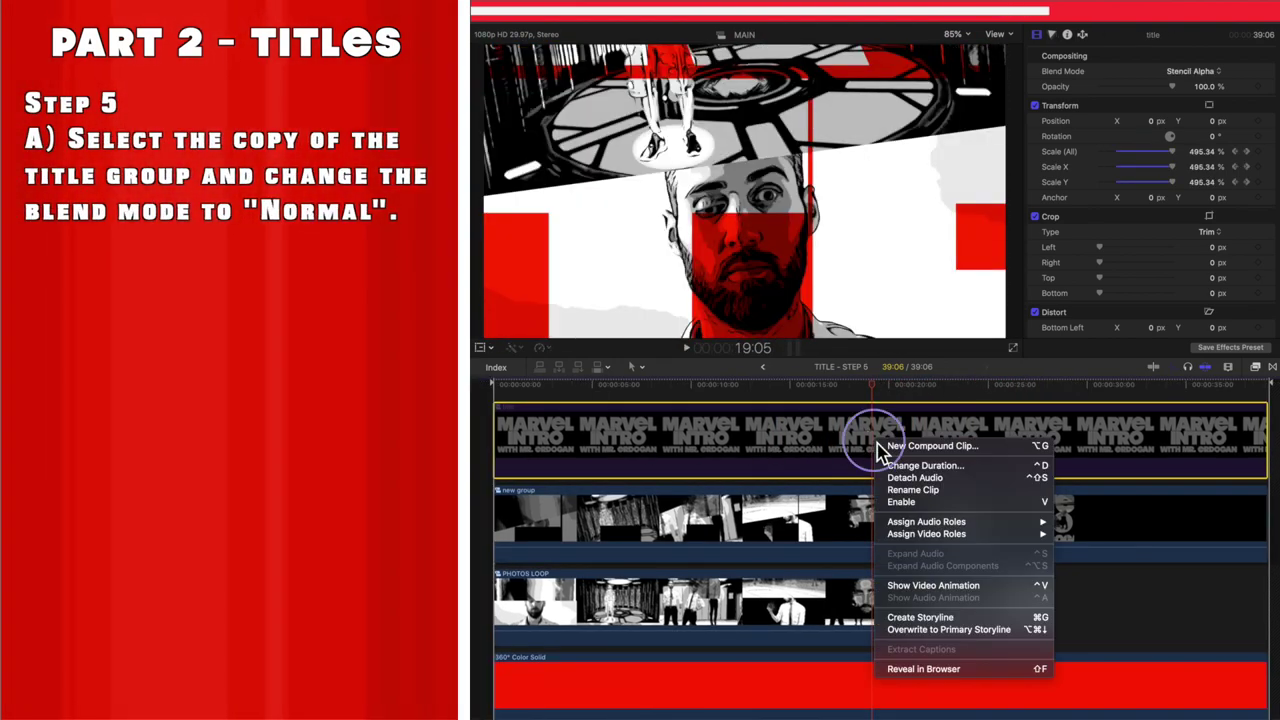
{"action": "left_click", "coordinate": [880, 502]}
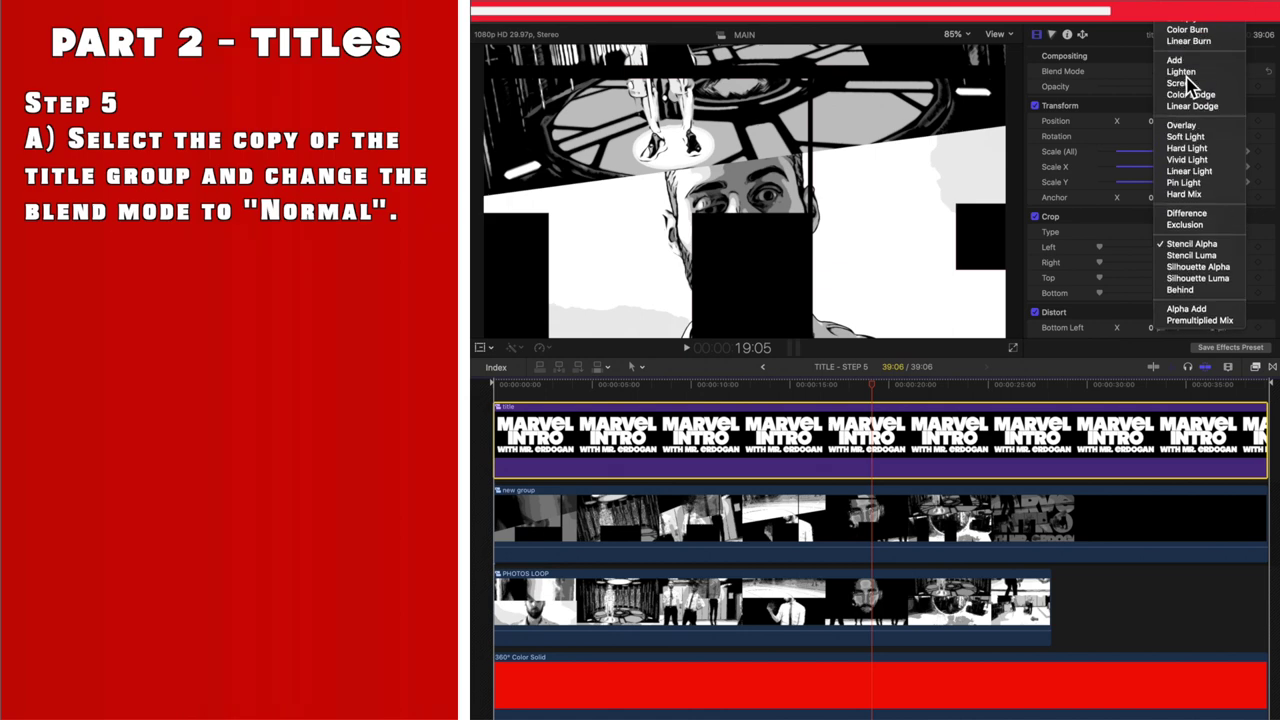
{"action": "left_click", "coordinate": [1188, 80]}
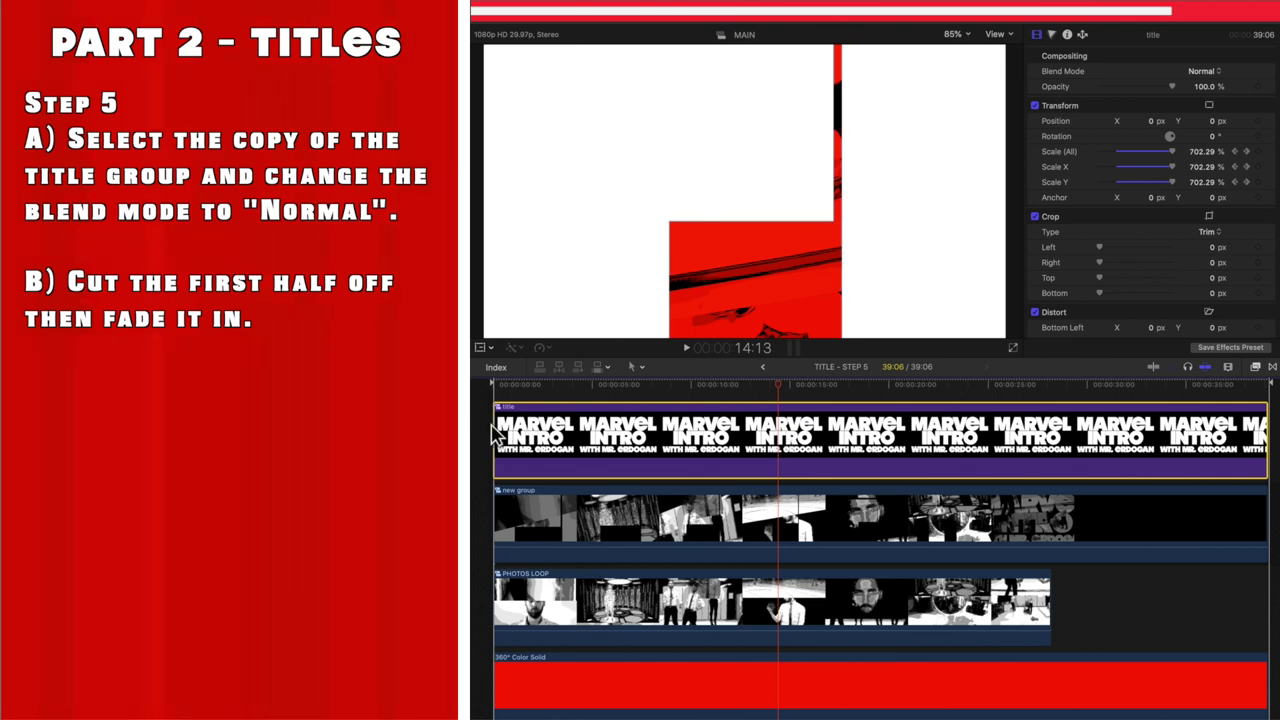
Step: Trim off the title copy's first half, give it a fade-in, and play from the start
{"action": "left_click_drag", "start_coordinate": [491, 432], "coordinate": [749, 432]}
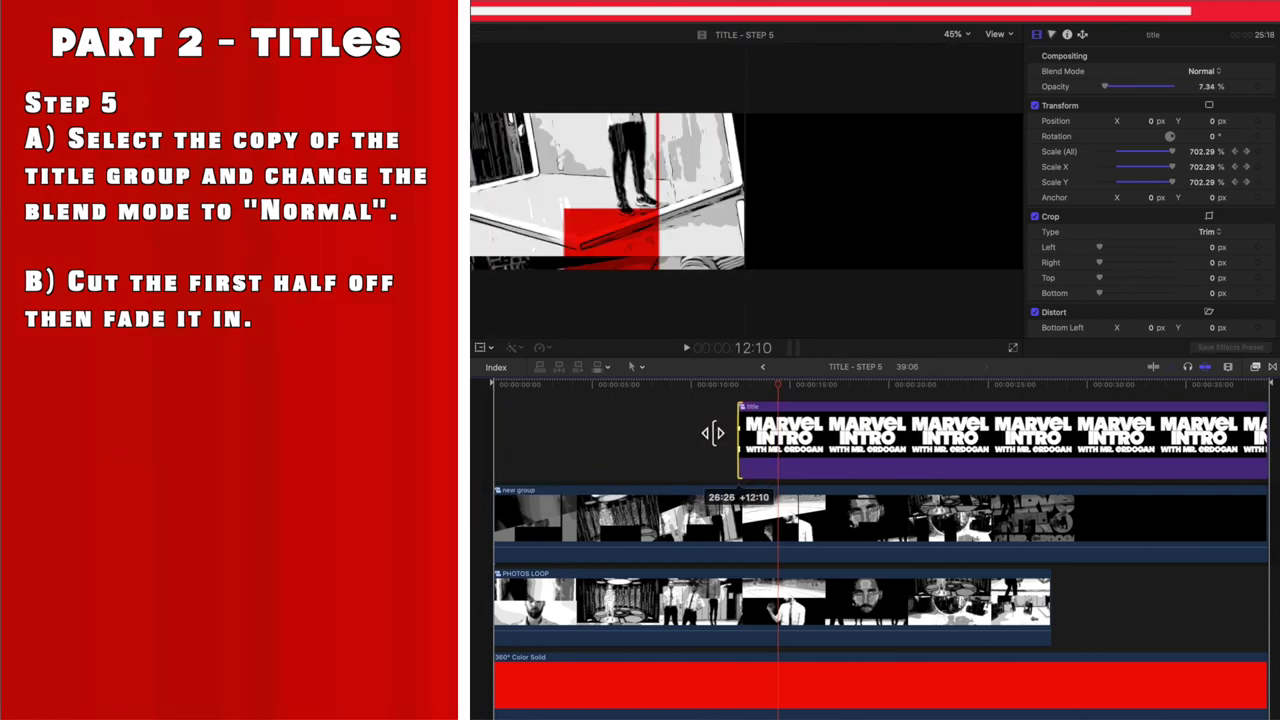
{"action": "left_click_drag", "start_coordinate": [688, 432], "coordinate": [925, 413]}
{"action": "key", "text": "ctrl+v"}
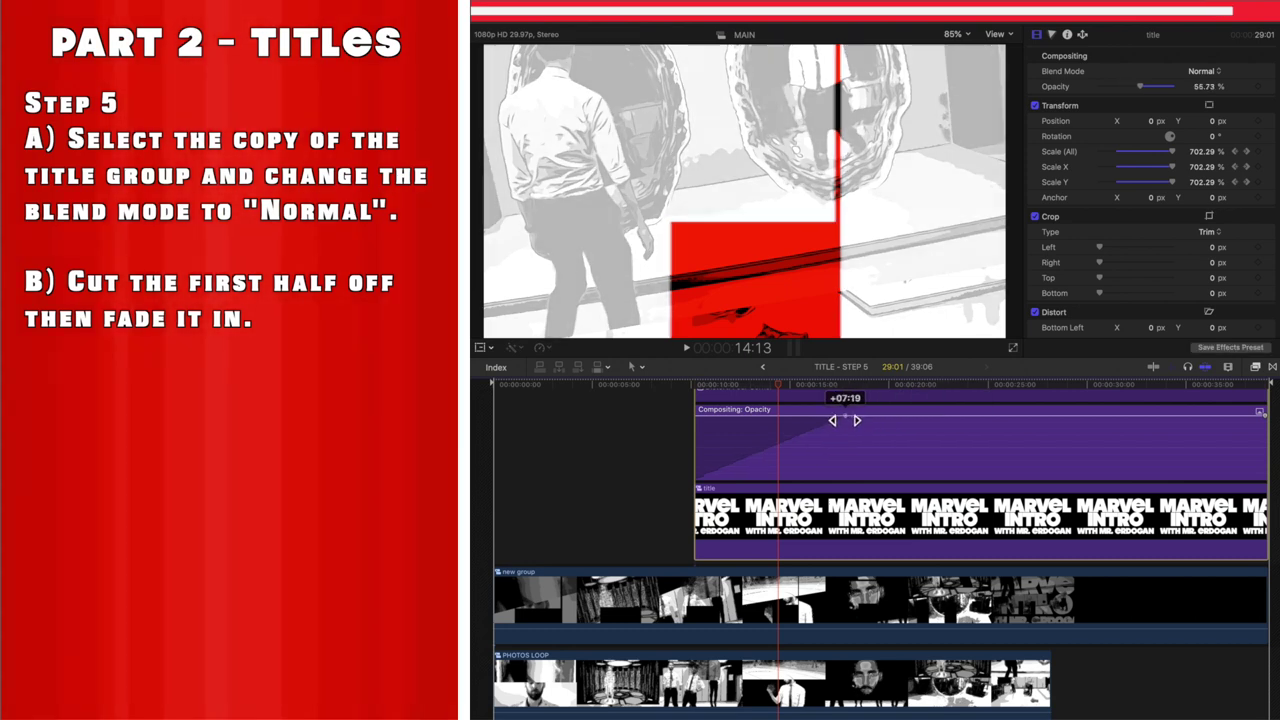
{"action": "left_click_drag", "start_coordinate": [959, 417], "coordinate": [1020, 423]}
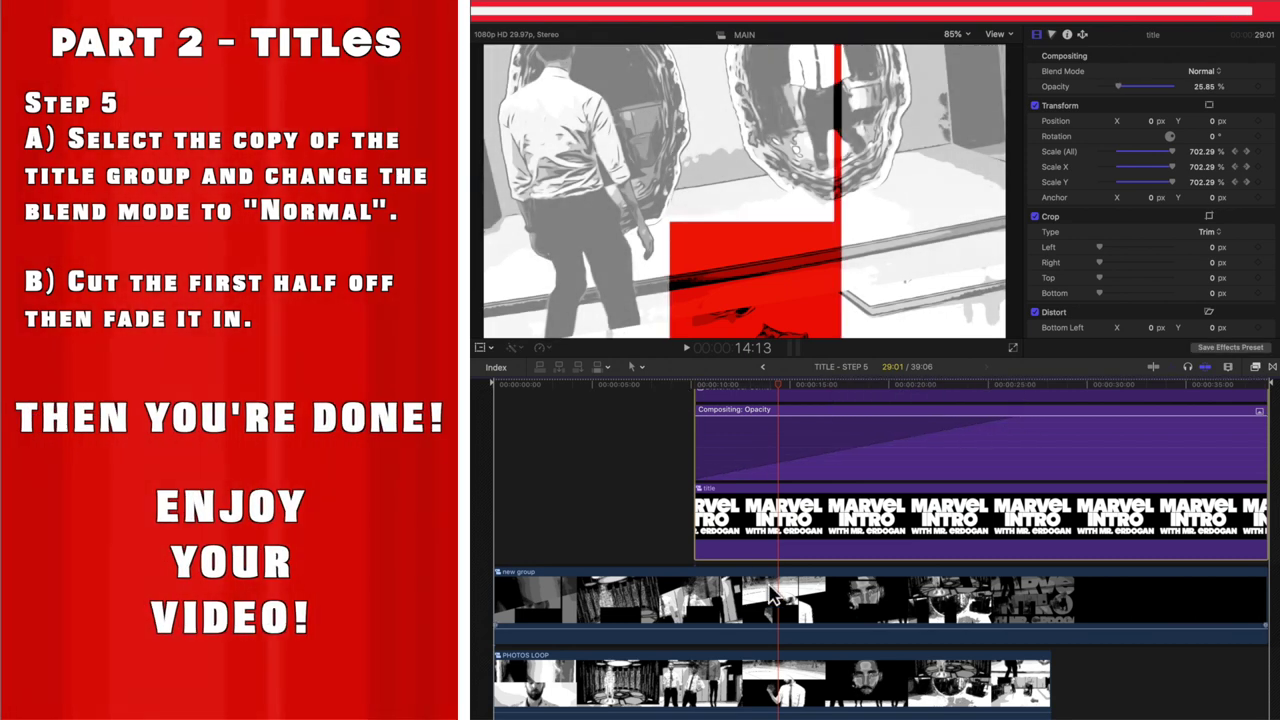
{"action": "key", "text": "ctrl+v"}
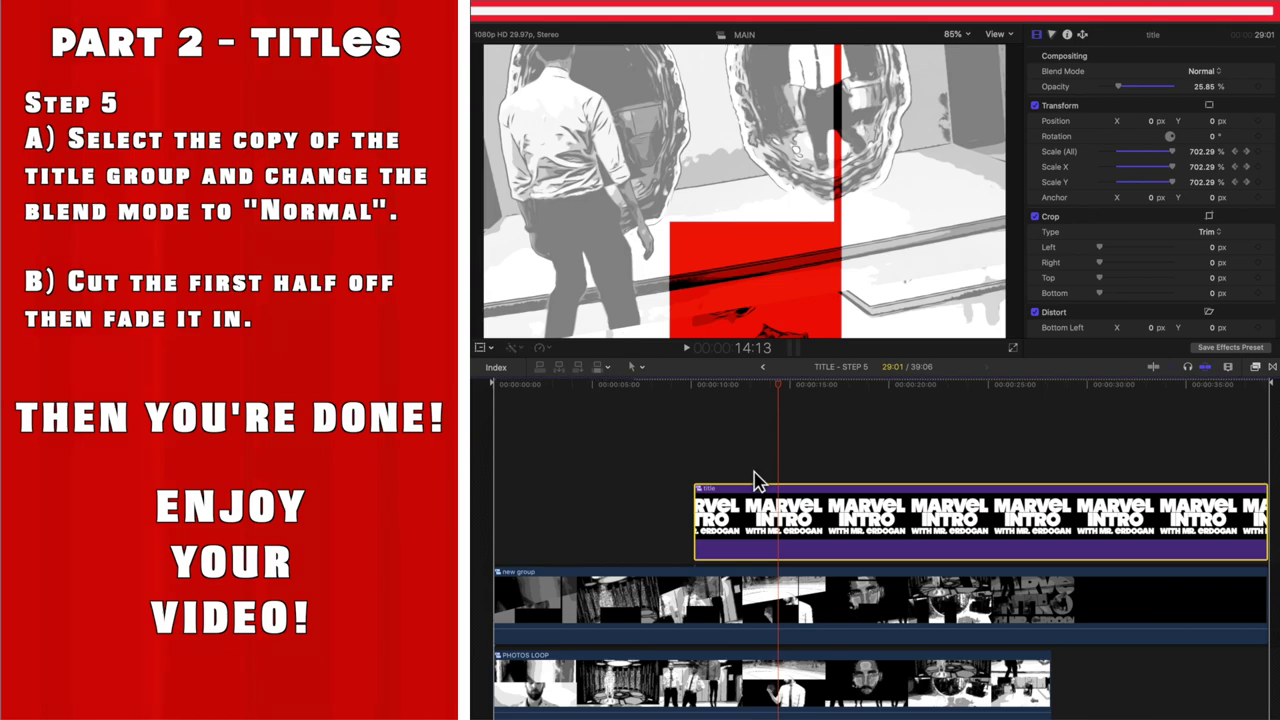
{"action": "left_click", "coordinate": [497, 388]}
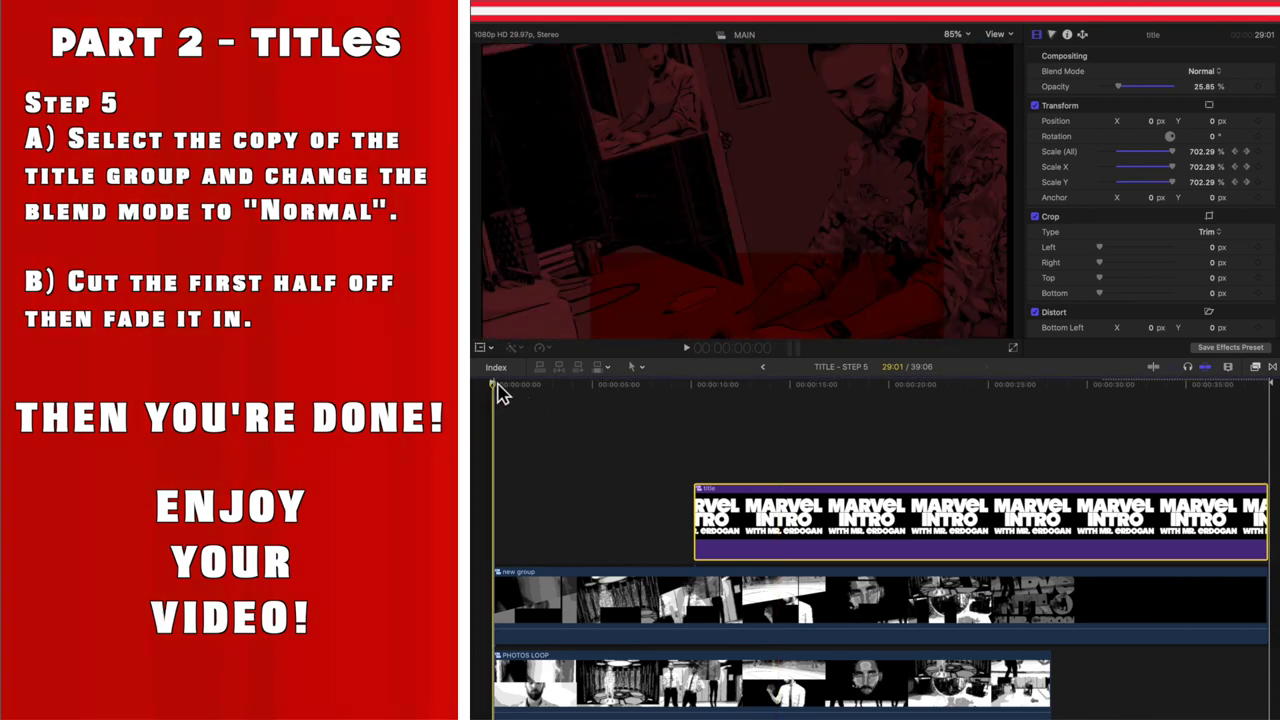
{"action": "key", "text": "space"}
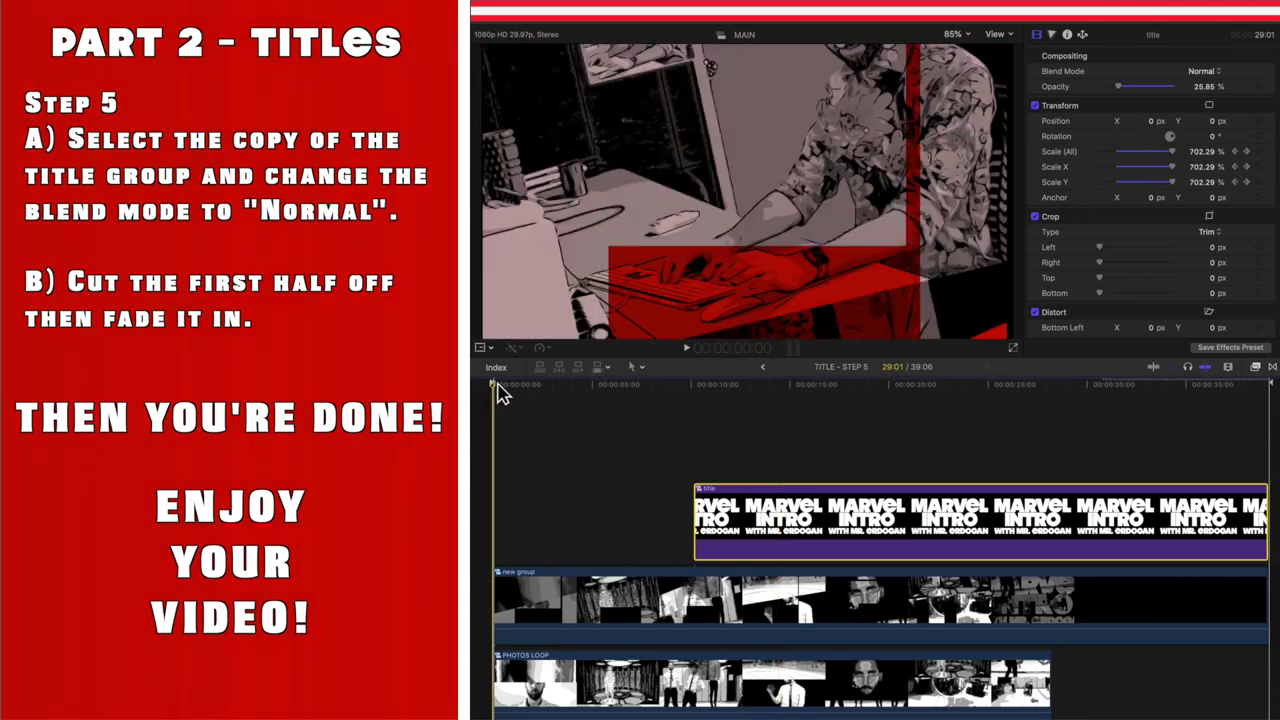